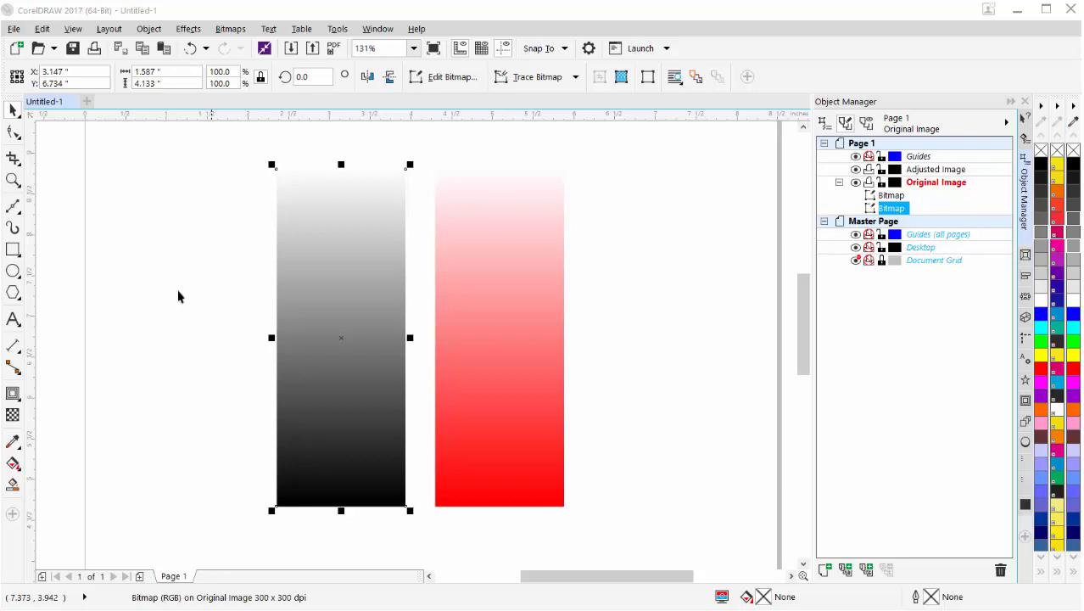
- Try darkening the grayscale gradient with a Tone Curve midtone node at about 206, 49, return it to the diagonal and delete it
{"action": "left_click", "coordinate": [188, 29]}
{"action": "mouse_move", "coordinate": [187, 52]}
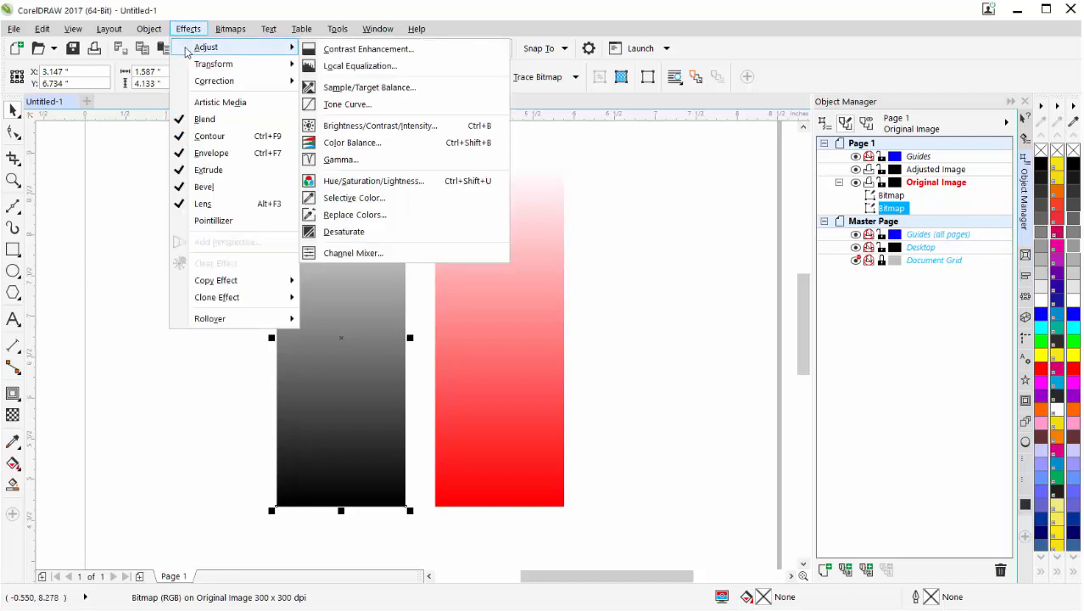
{"action": "left_click", "coordinate": [348, 105]}
{"action": "left_click_drag", "start_coordinate": [471, 147], "coordinate": [641, 159]}
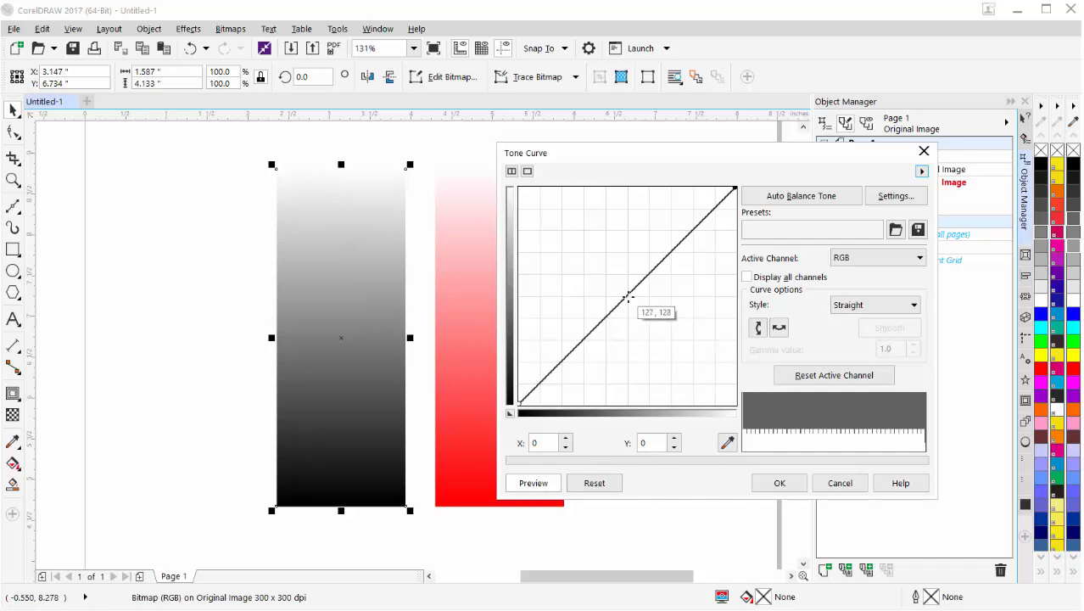
{"action": "left_click_drag", "start_coordinate": [628, 296], "coordinate": [693, 362]}
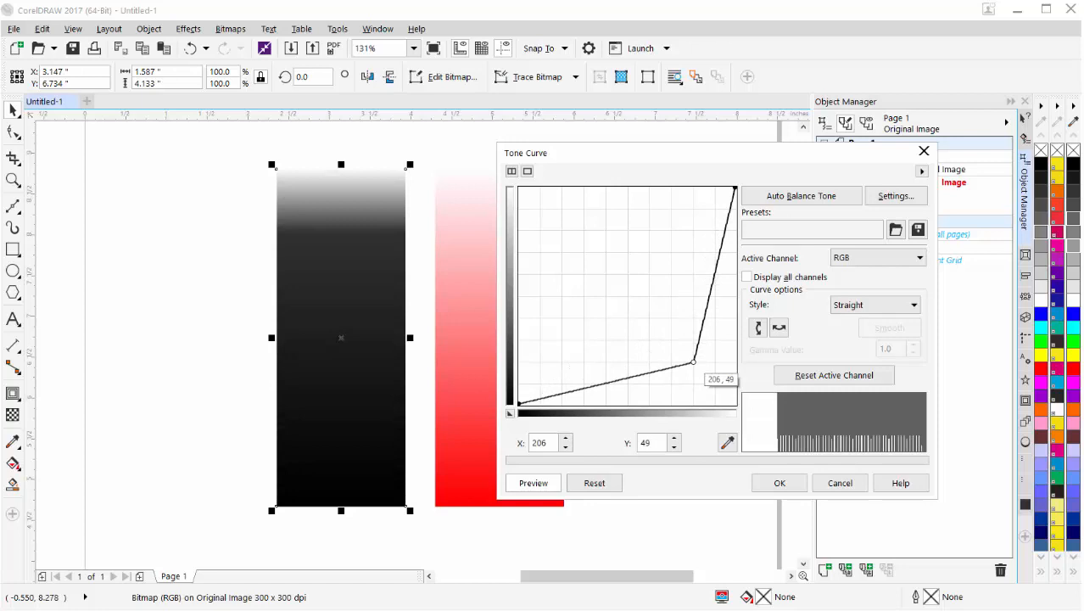
{"action": "left_click_drag", "start_coordinate": [694, 362], "coordinate": [627, 296]}
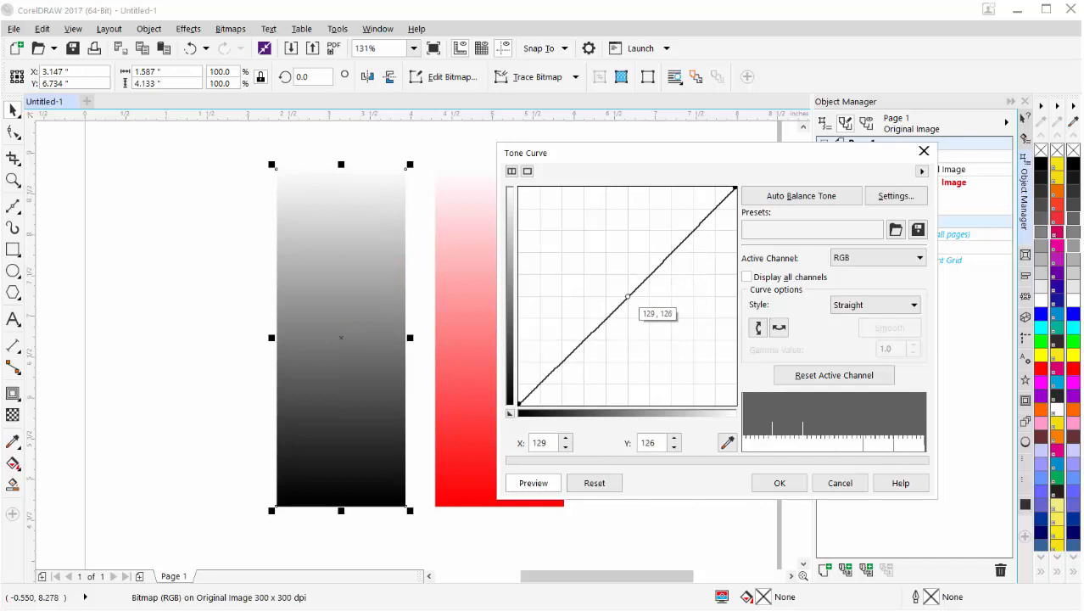
{"action": "key", "text": "Delete"}
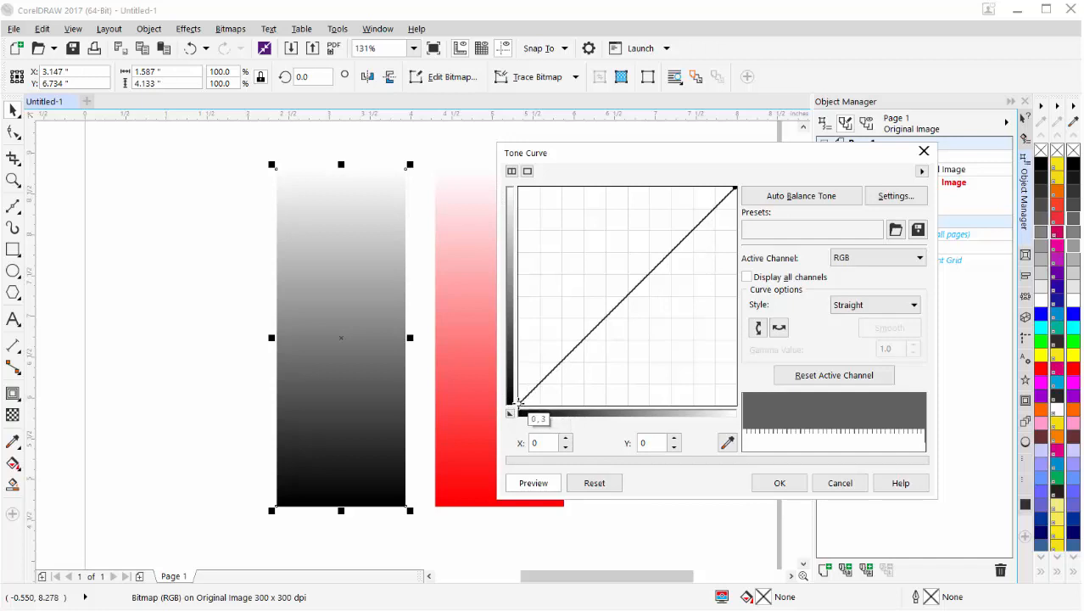
- Try raising the tone curve's black endpoint to output 255 and moving its white endpoint, returning both to the straight diagonal
{"action": "mouse_move", "coordinate": [519, 402]}
{"action": "left_mouse_down"}
{"action": "mouse_move", "coordinate": [519, 188]}
{"action": "mouse_move", "coordinate": [518, 402]}
{"action": "left_mouse_up"}
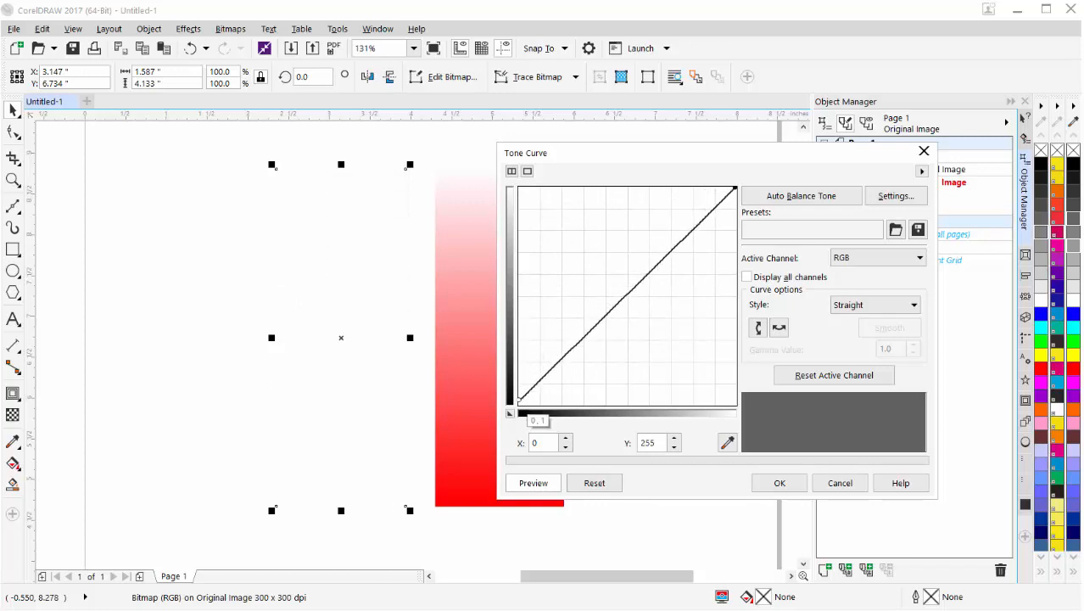
{"action": "left_click", "coordinate": [734, 189]}
{"action": "mouse_move", "coordinate": [735, 189]}
{"action": "left_mouse_down"}
{"action": "mouse_move", "coordinate": [734, 404]}
{"action": "mouse_move", "coordinate": [734, 189]}
{"action": "left_mouse_up"}
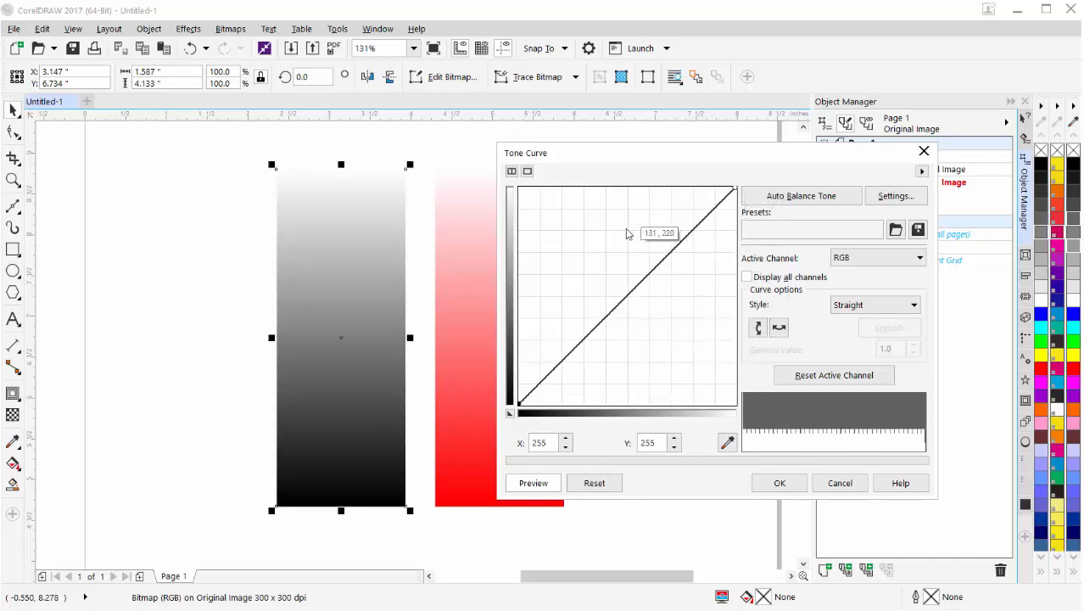
- Pin the curve at 125, 128, try a highlight node at 143, 255 and 252, 0, and discard the adjustment
{"action": "left_click", "coordinate": [625, 295]}
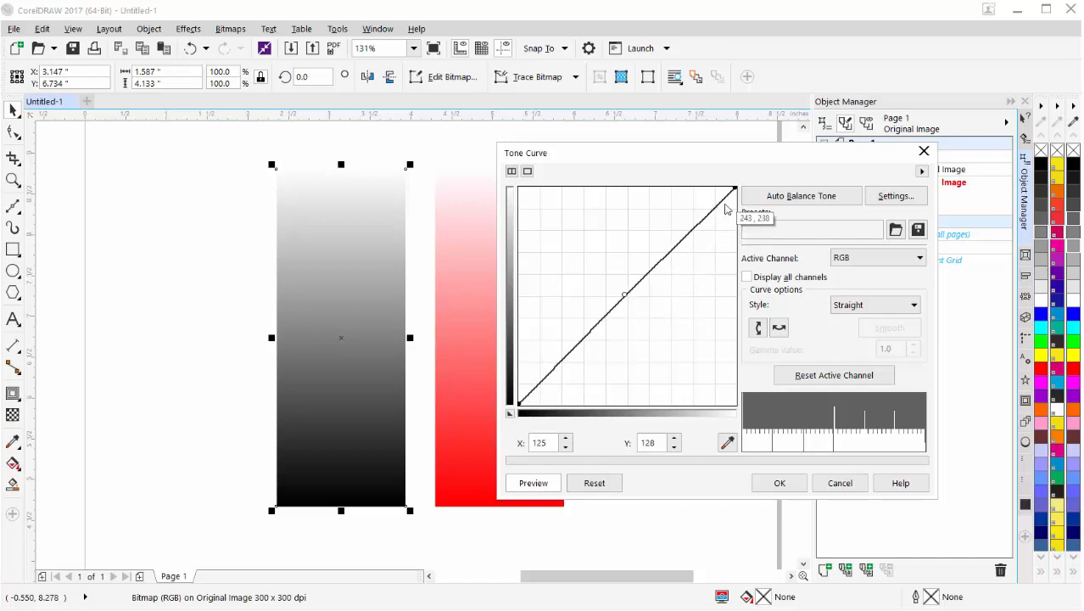
{"action": "left_click_drag", "start_coordinate": [670, 251], "coordinate": [639, 187]}
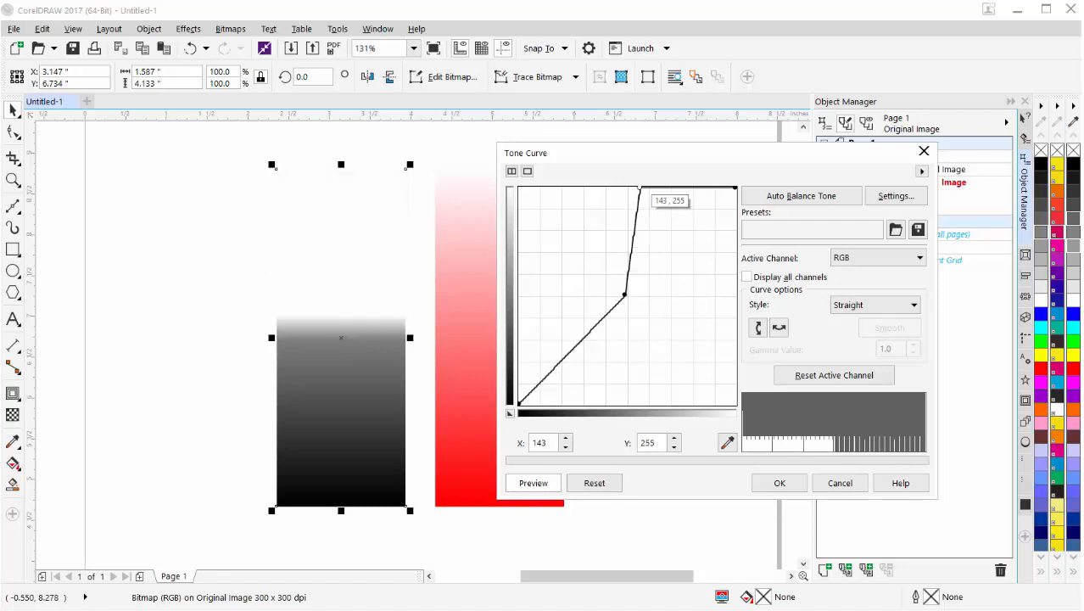
{"action": "left_click_drag", "start_coordinate": [639, 188], "coordinate": [747, 415]}
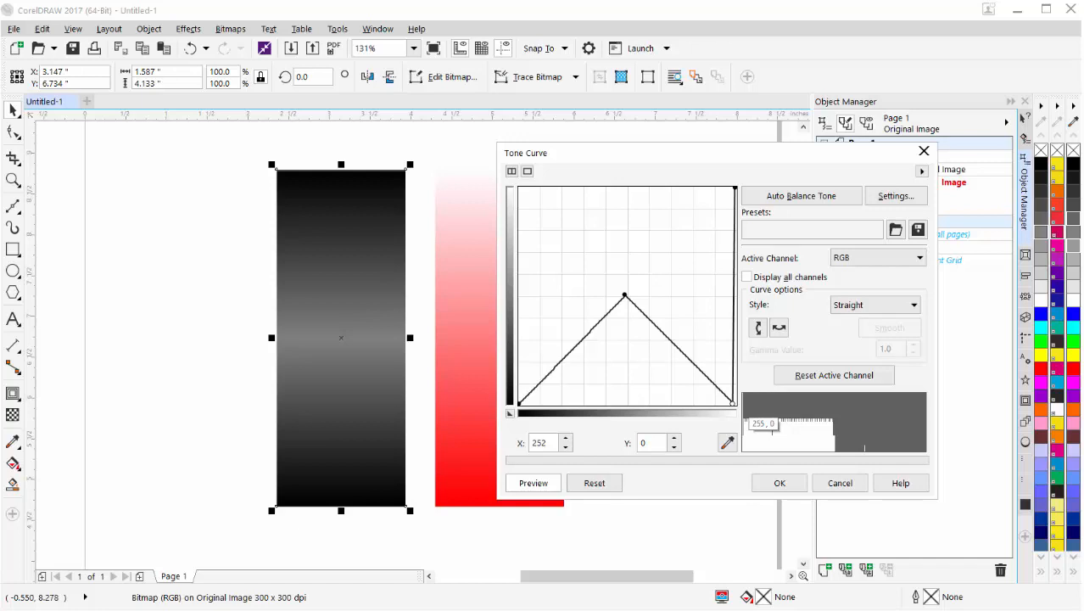
{"action": "left_click_drag", "start_coordinate": [732, 403], "coordinate": [679, 238]}
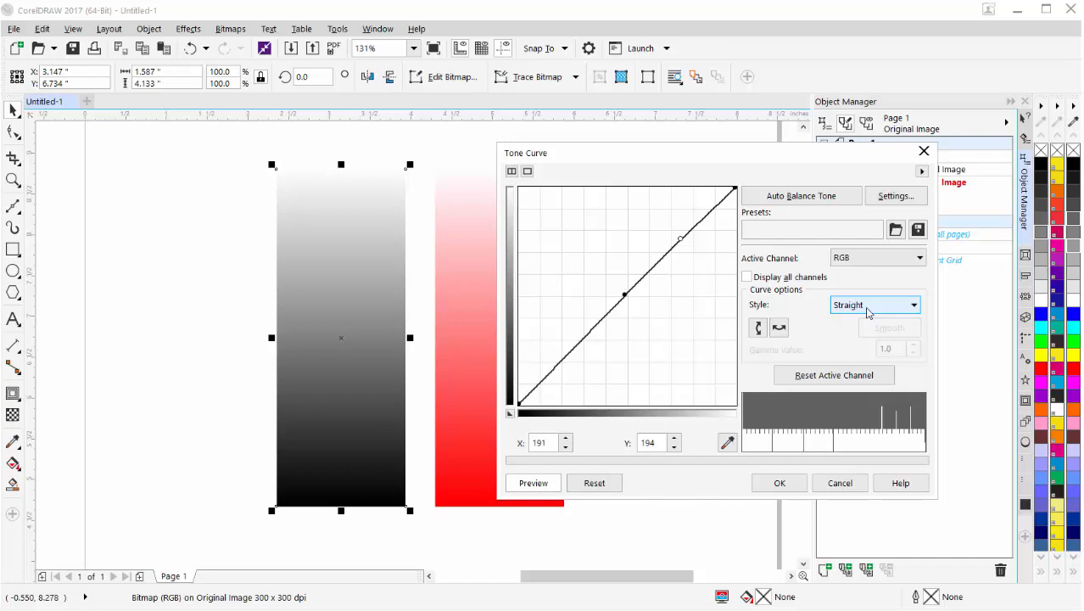
{"action": "left_click", "coordinate": [845, 484]}
- Open the Tone Curve adjustment for the red gradient bitmap and test the curve's white and black endpoints
{"action": "left_click", "coordinate": [497, 344]}
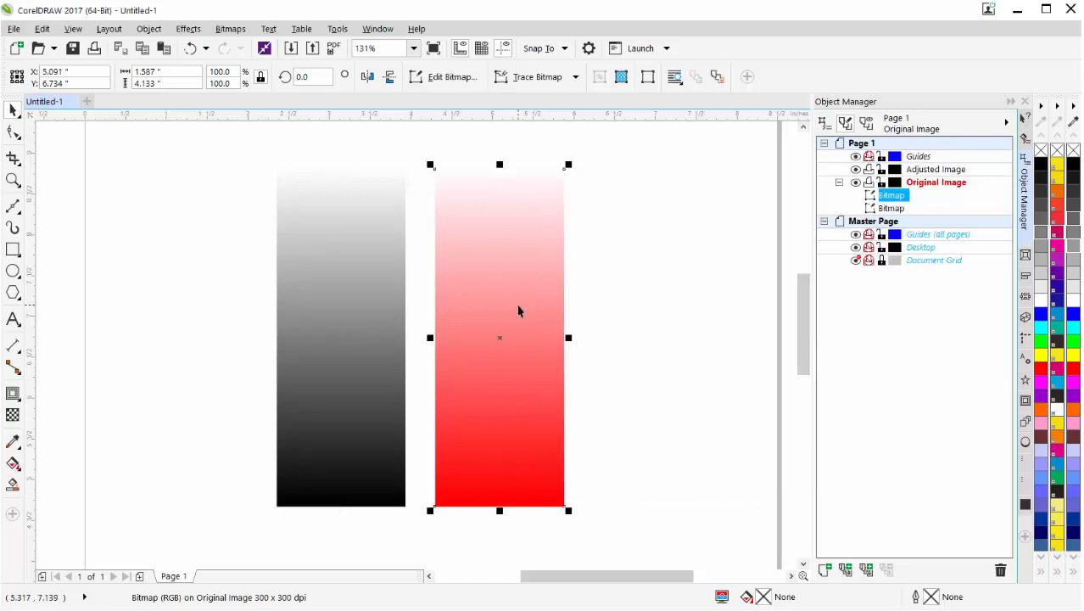
{"action": "left_click", "coordinate": [188, 28]}
{"action": "mouse_move", "coordinate": [254, 49]}
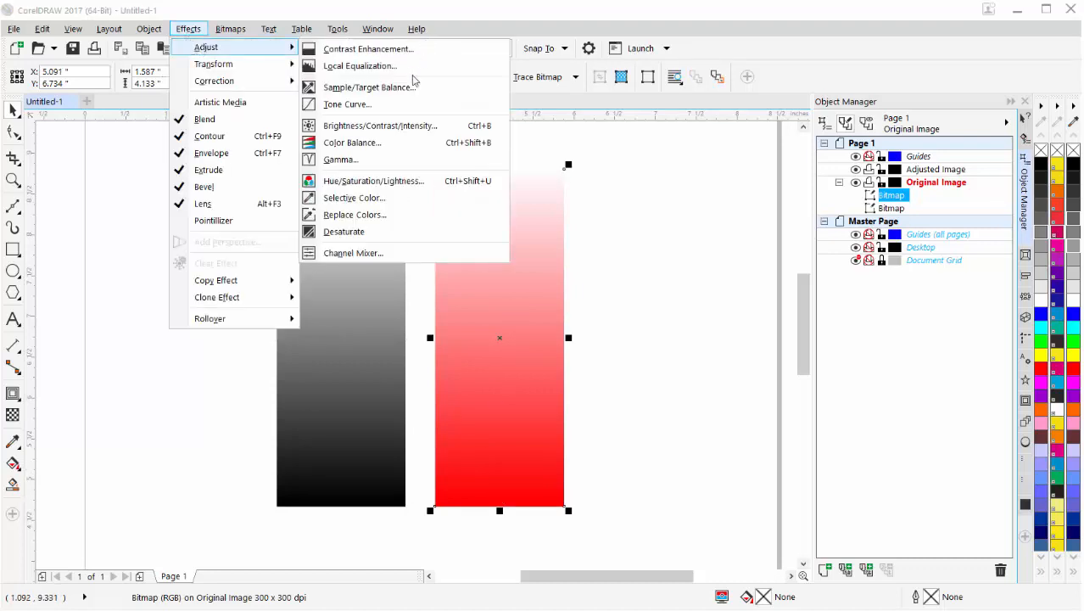
{"action": "left_click", "coordinate": [406, 104]}
{"action": "left_click_drag", "start_coordinate": [541, 145], "coordinate": [780, 190]}
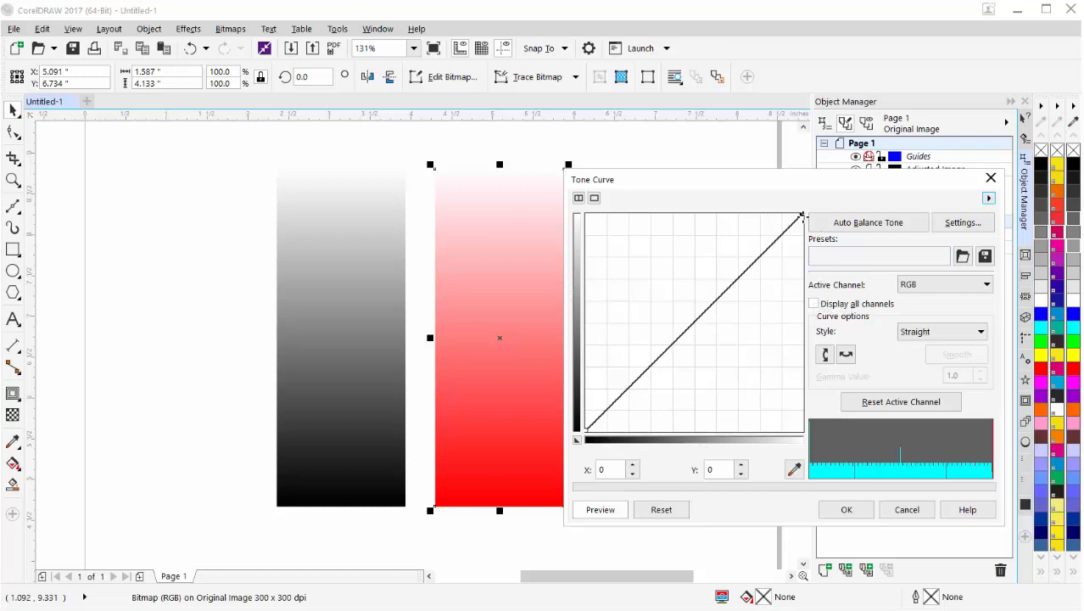
{"action": "mouse_move", "coordinate": [800, 216]}
{"action": "left_mouse_down"}
{"action": "mouse_move", "coordinate": [801, 430]}
{"action": "mouse_move", "coordinate": [800, 215]}
{"action": "left_mouse_up"}
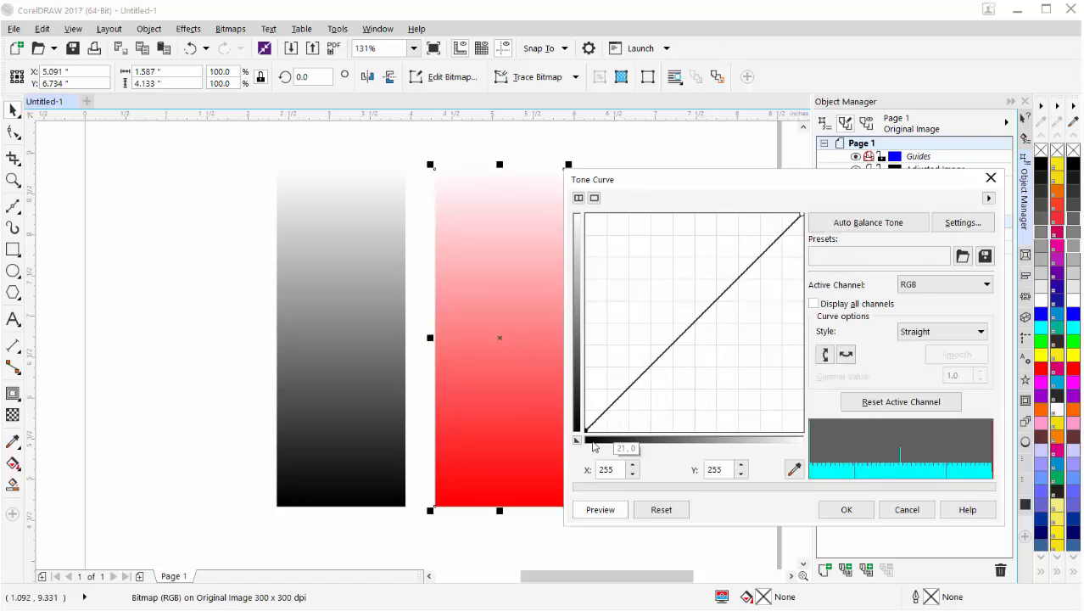
{"action": "mouse_move", "coordinate": [585, 430]}
{"action": "left_mouse_down"}
{"action": "mouse_move", "coordinate": [587, 214]}
{"action": "mouse_move", "coordinate": [585, 430]}
{"action": "left_mouse_up"}
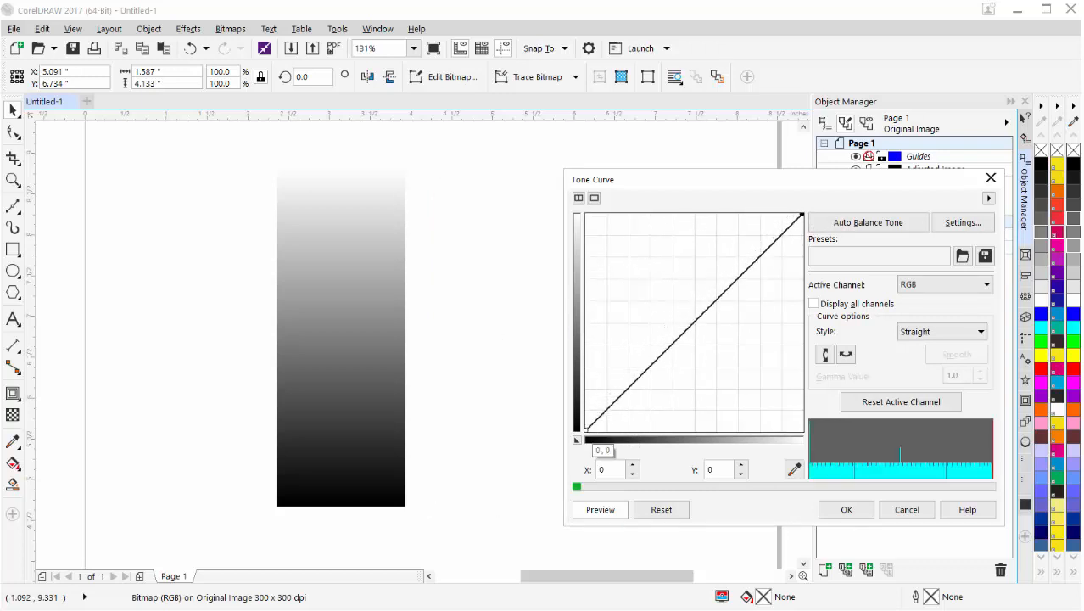
- Pin the midtones at 127, 129, experiment with highlight and shadow nodes, and leave them at 179, 179 and 57, 69
{"action": "left_click", "coordinate": [693, 322]}
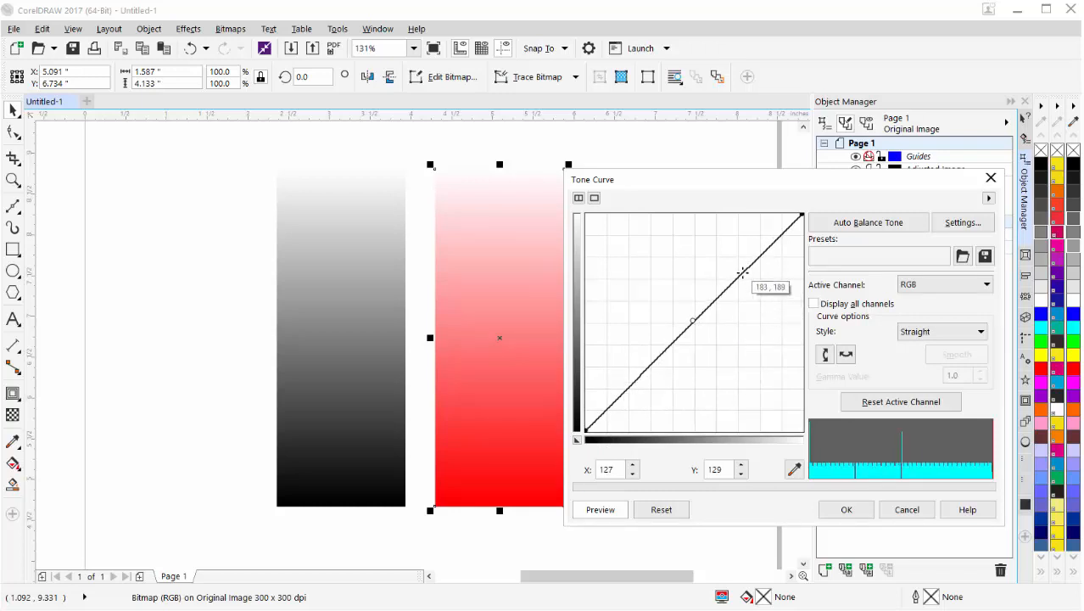
{"action": "left_click_drag", "start_coordinate": [741, 274], "coordinate": [767, 299]}
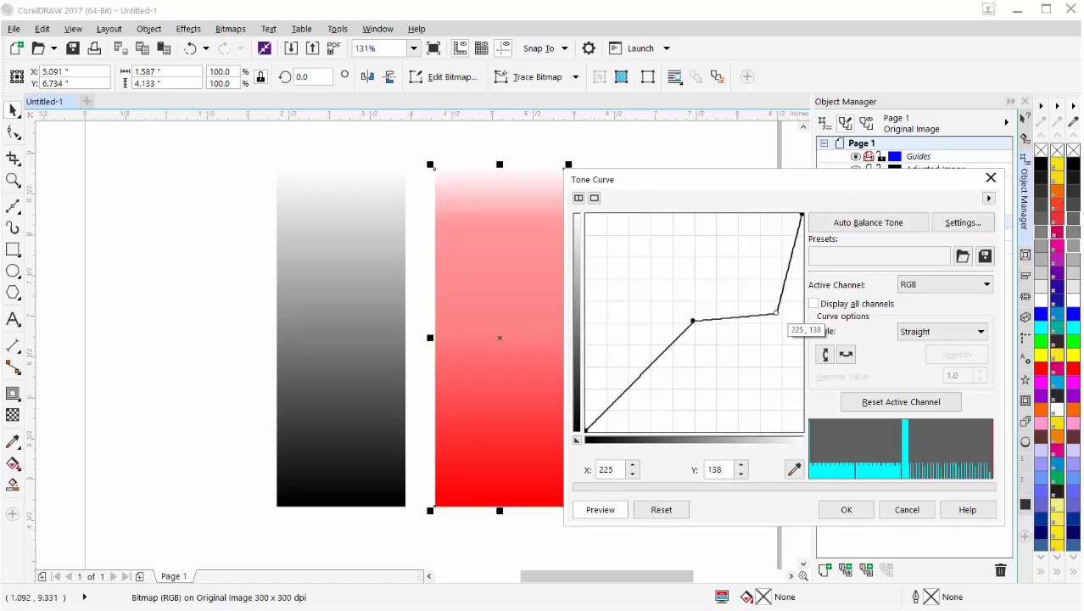
{"action": "left_click_drag", "start_coordinate": [767, 299], "coordinate": [715, 243]}
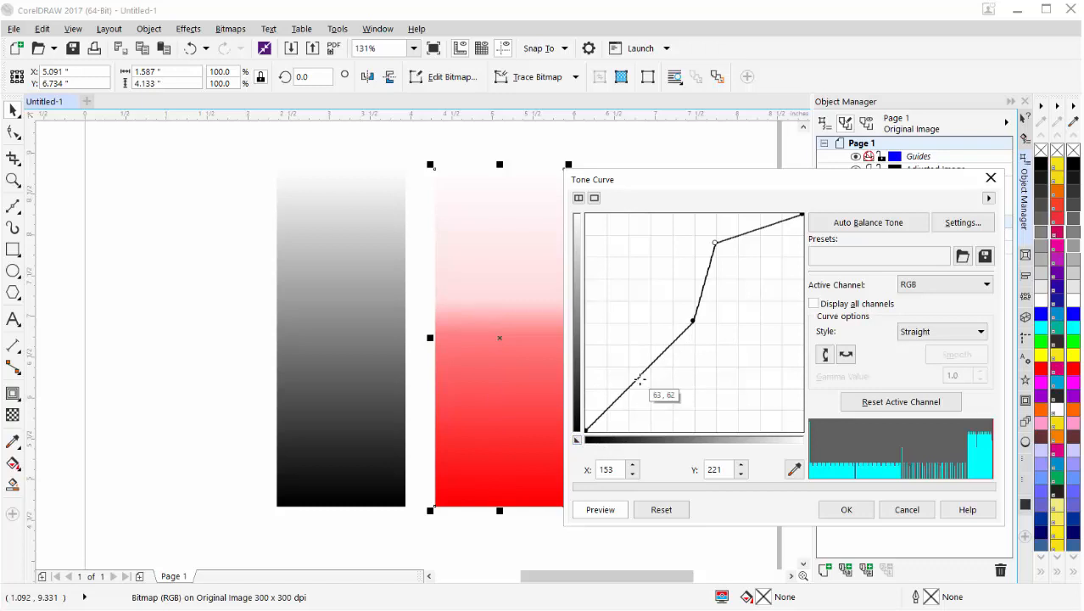
{"action": "left_click_drag", "start_coordinate": [626, 391], "coordinate": [662, 417]}
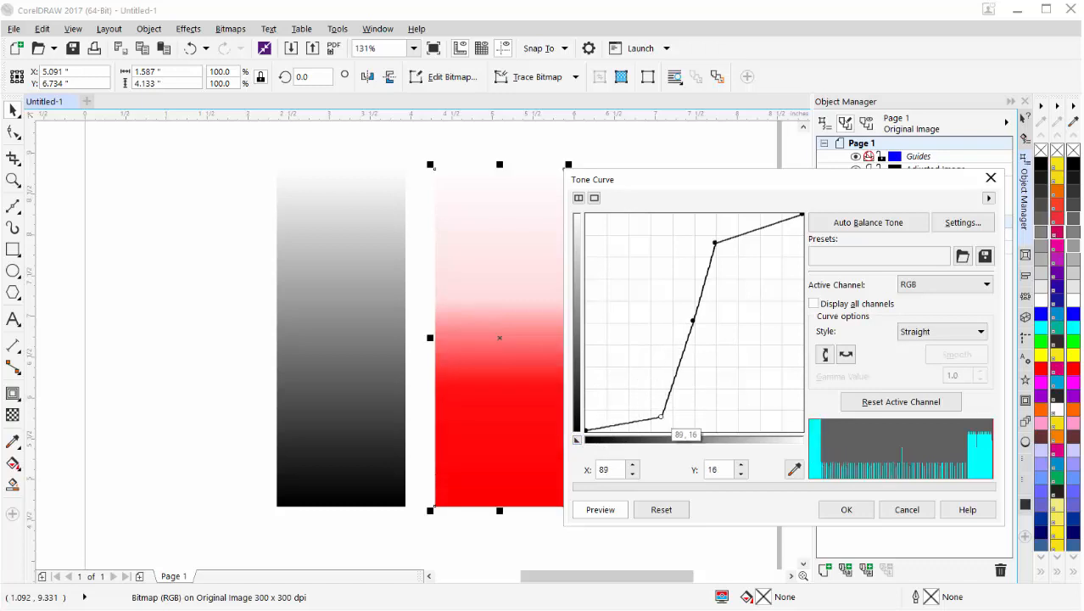
{"action": "left_click_drag", "start_coordinate": [662, 417], "coordinate": [633, 373]}
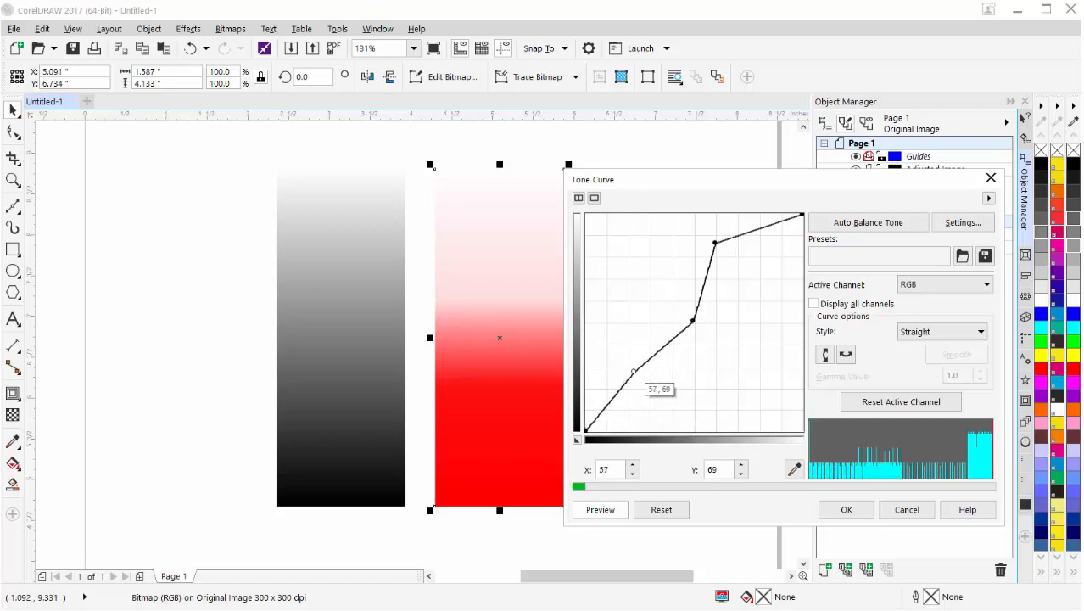
{"action": "left_click_drag", "start_coordinate": [714, 243], "coordinate": [736, 278]}
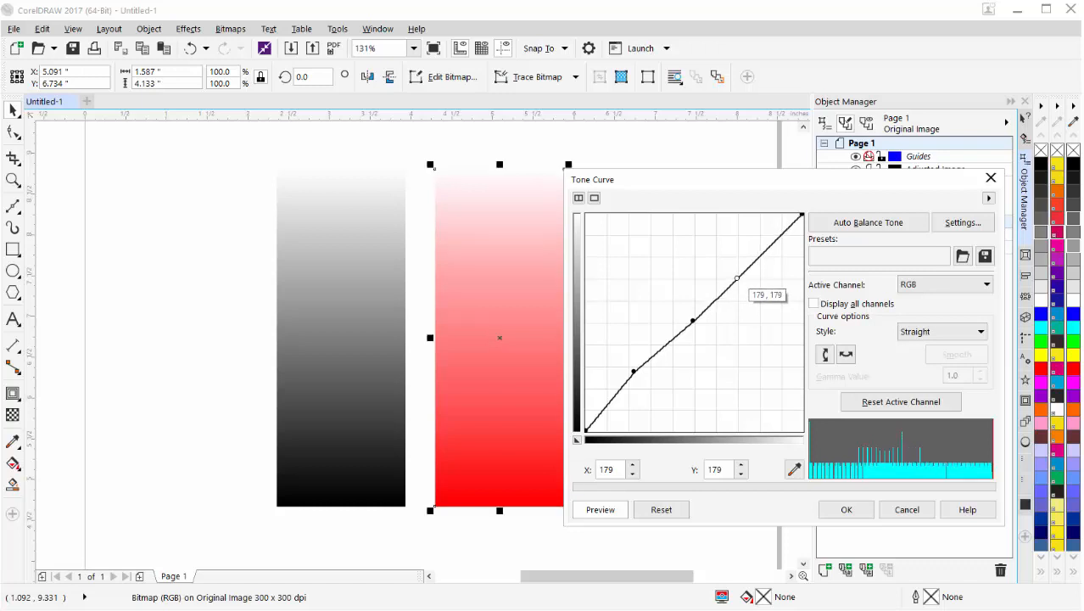
- Delete the midtone node and the shadow node from the red gradient's tone curve
{"action": "left_click", "coordinate": [693, 319]}
{"action": "key", "text": "Delete"}
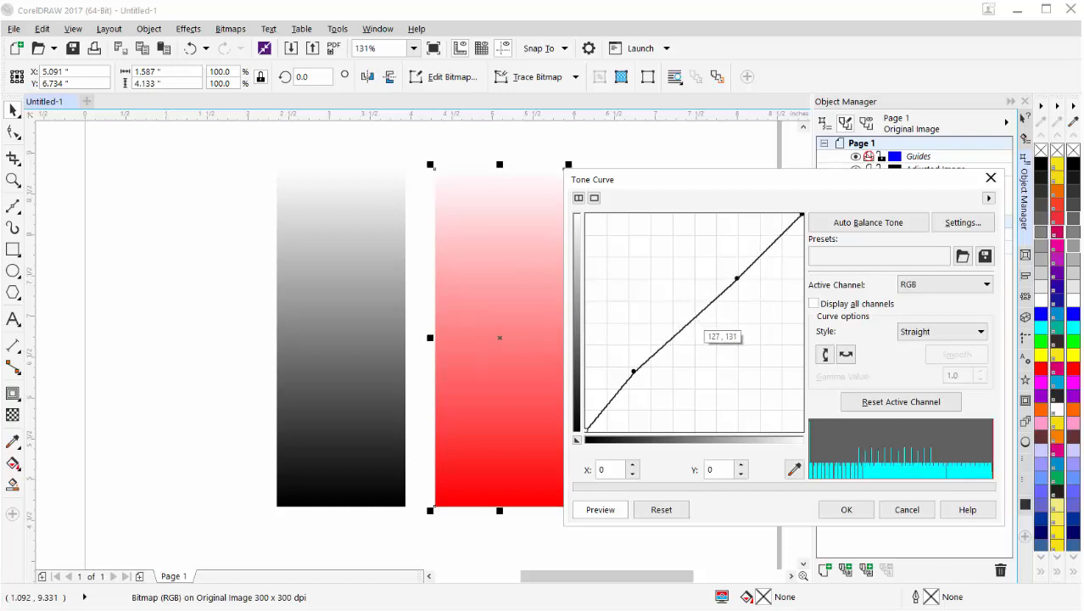
{"action": "left_click", "coordinate": [635, 370]}
{"action": "key", "text": "Delete"}
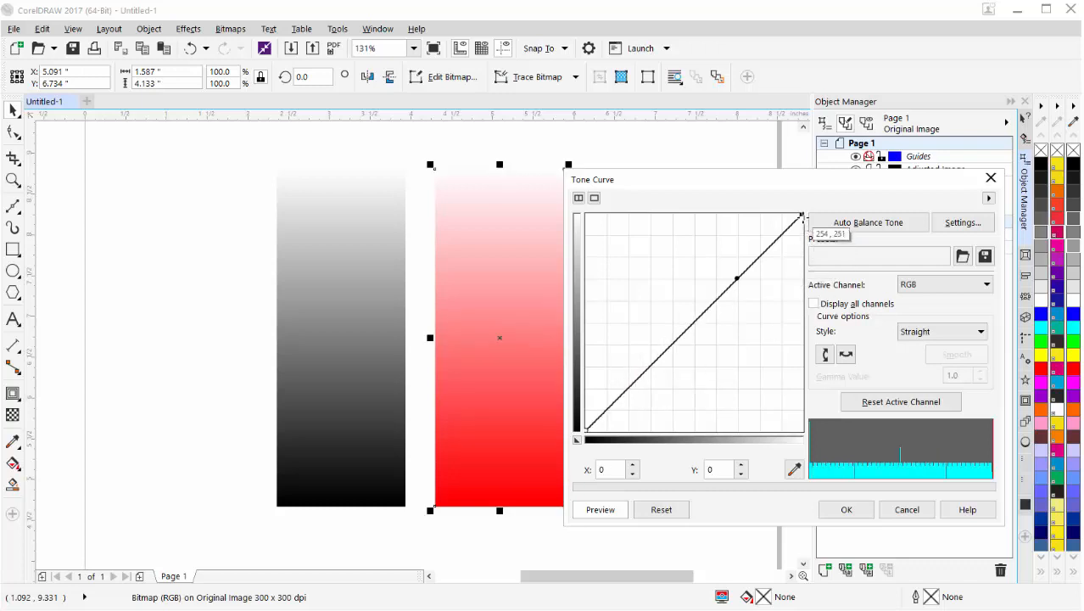
- Pull a new highlight node down to 255, 0 to invert the highlights, and bring it back to about 218, 209
{"action": "left_click_drag", "start_coordinate": [801, 214], "coordinate": [808, 437]}
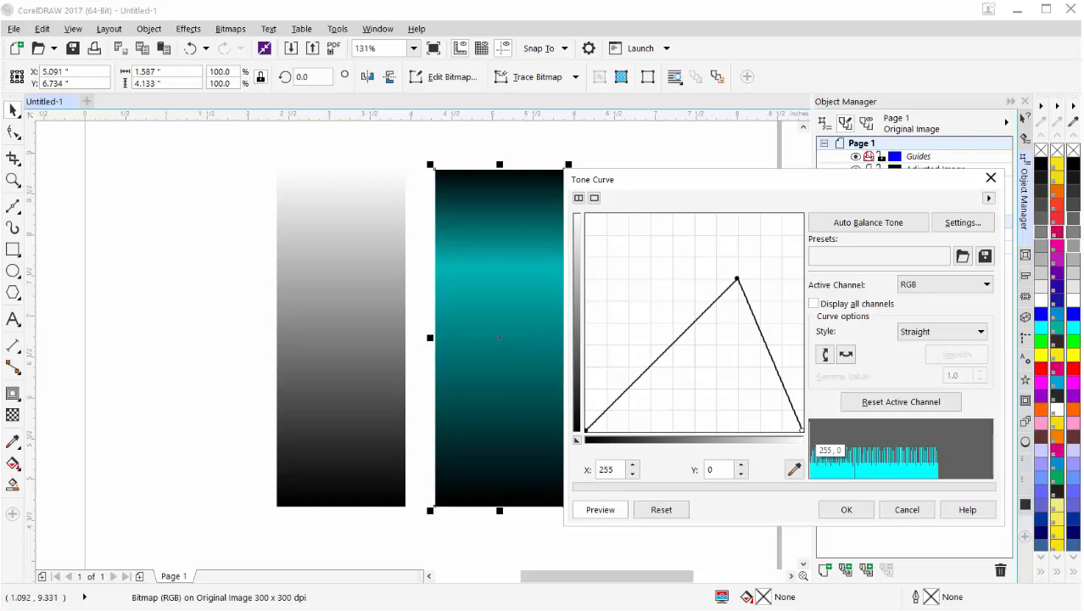
{"action": "left_click_drag", "start_coordinate": [804, 430], "coordinate": [769, 253]}
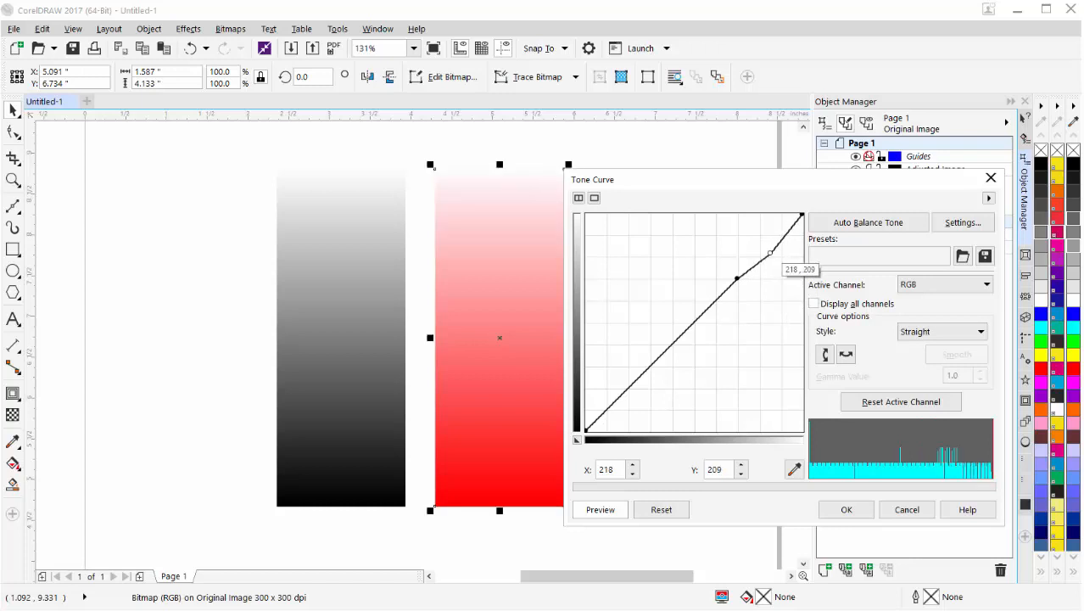